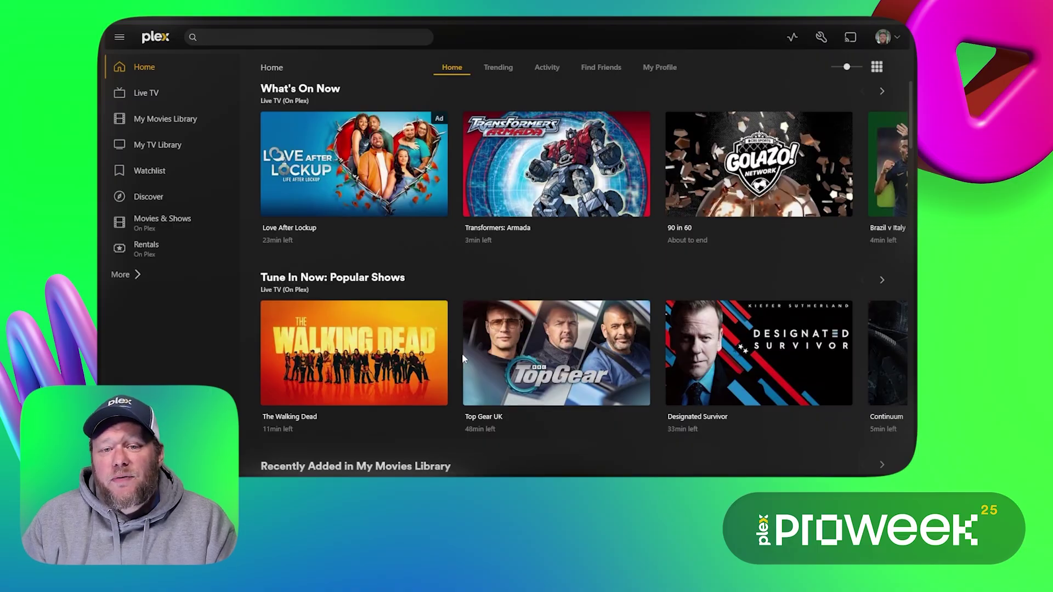
Open the media server's Live TV & DVR settings and start the Plex tuner setup.
left_click(822, 37)
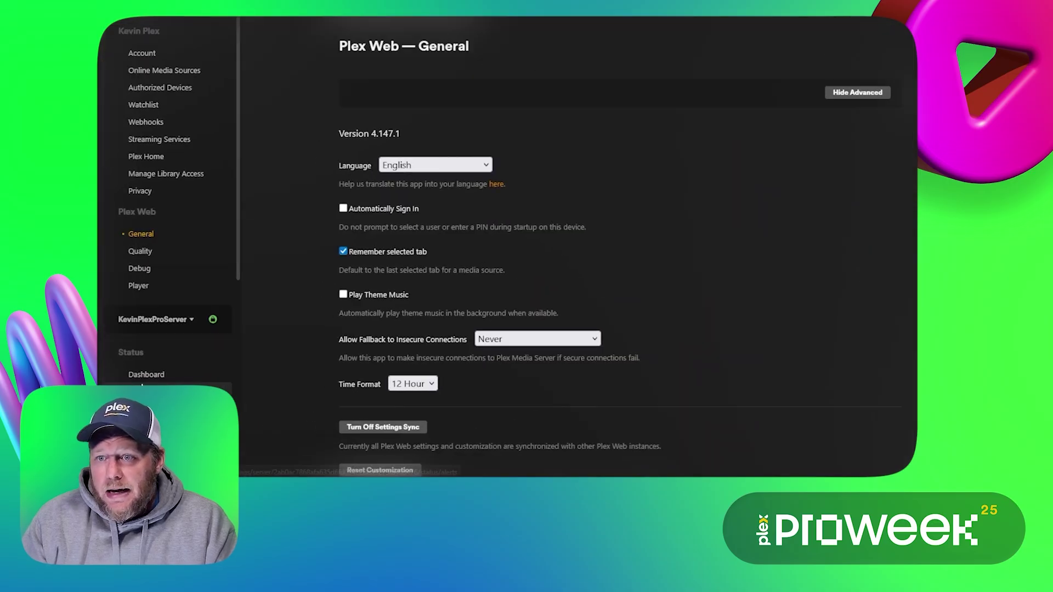
scroll(143, 395, "down", 5)
left_click(217, 348)
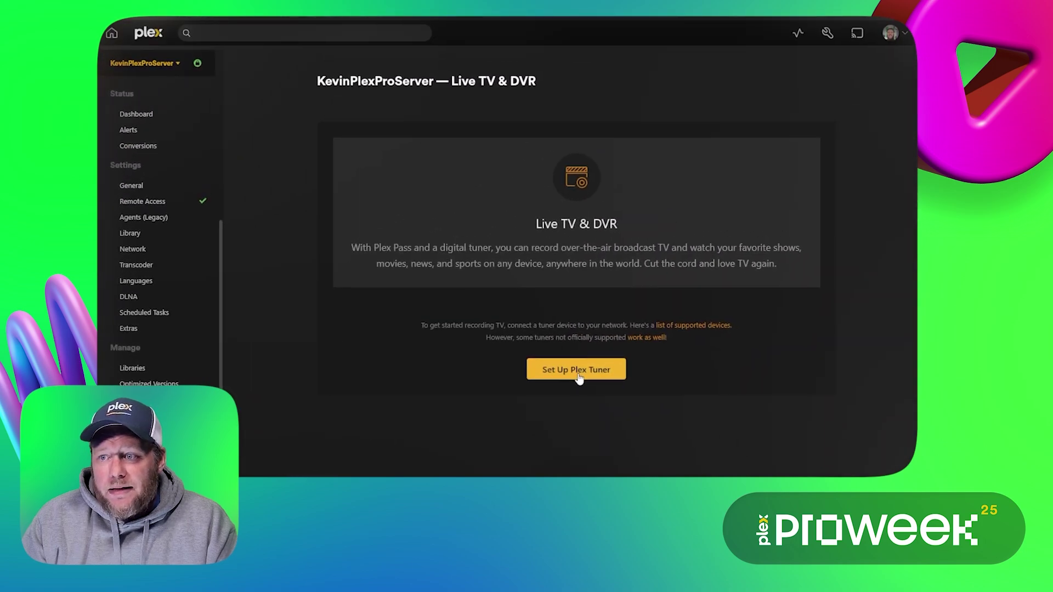
left_click(579, 374)
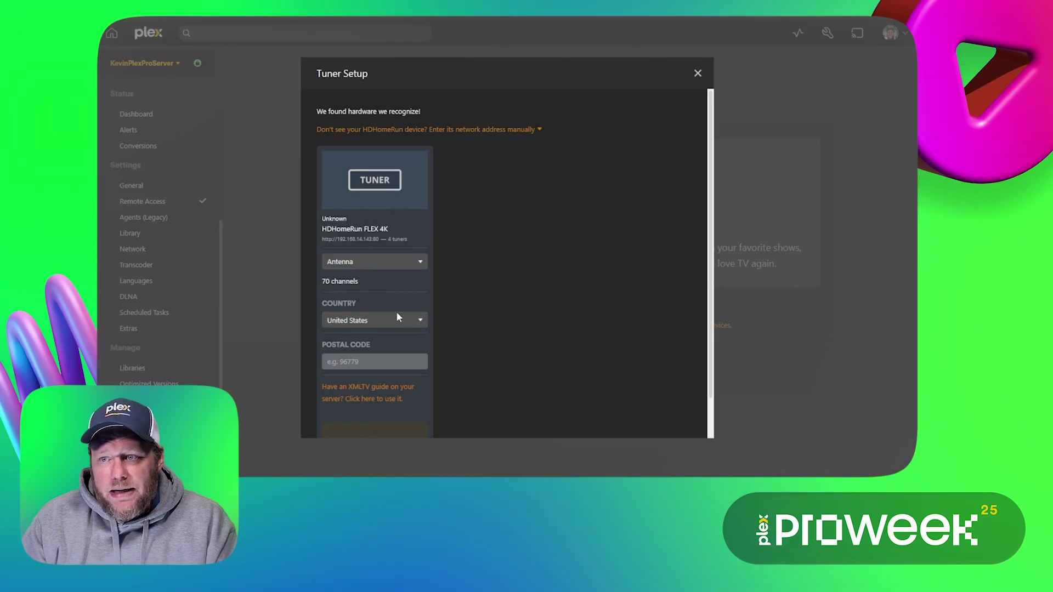
Enter the postal code for the HDHomeRun FLEX 4K antenna tuner and continue to the channel matching.
left_click(379, 363)
type("47126")
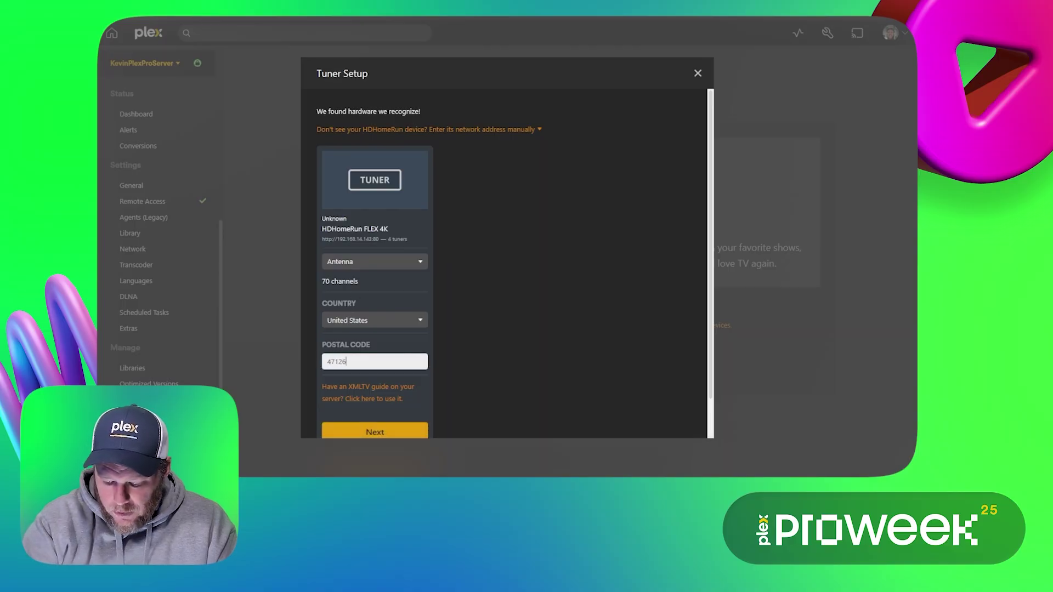
left_click(378, 432)
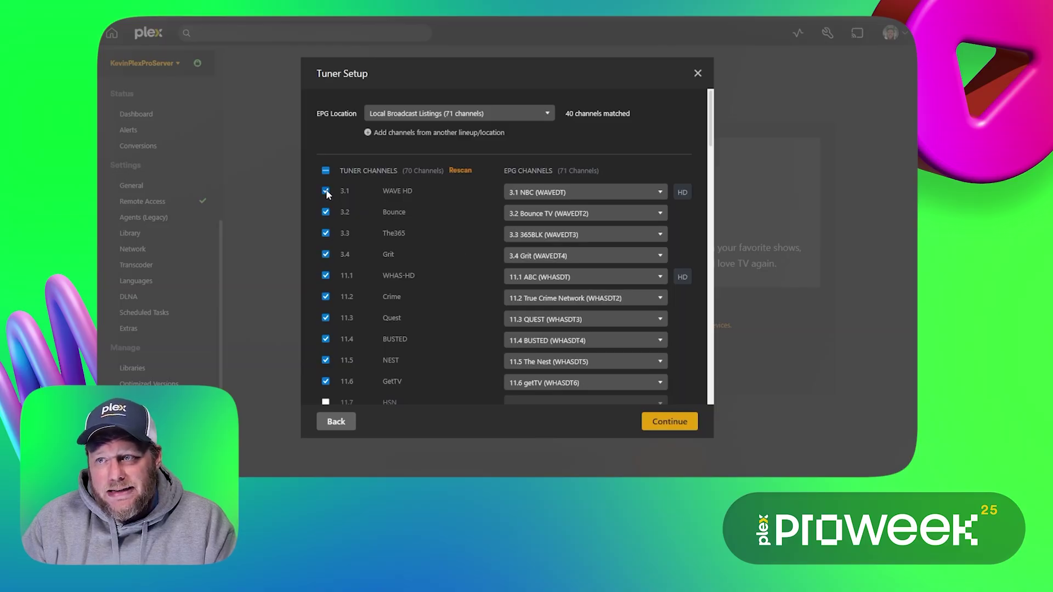
Review the matched tuner channels, accept the Local Broadcast Listings lineup and open the TV guide once setup finishes.
scroll(476, 298, "down", 3)
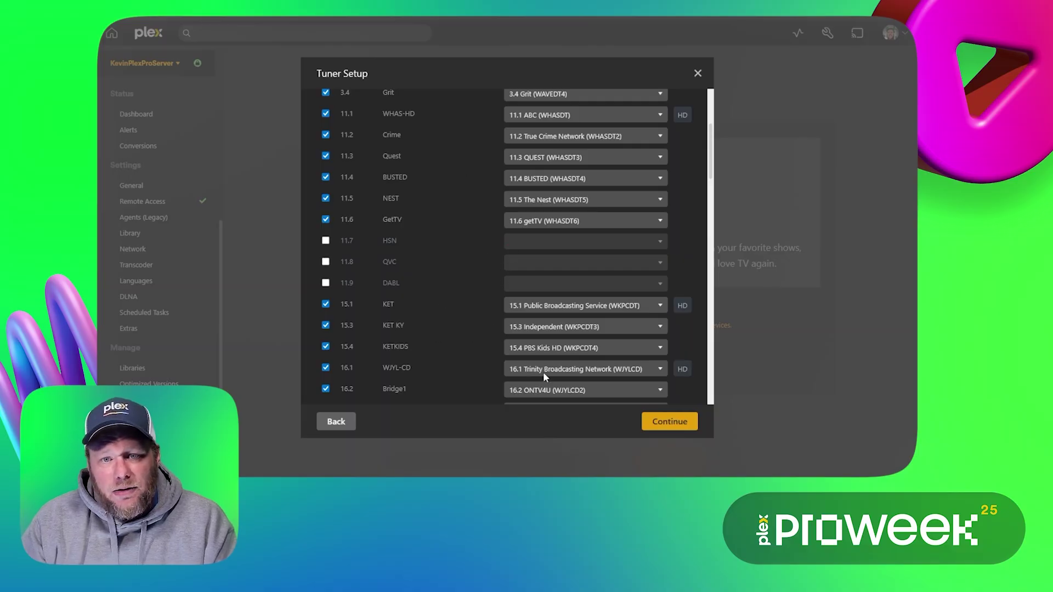
left_click(673, 422)
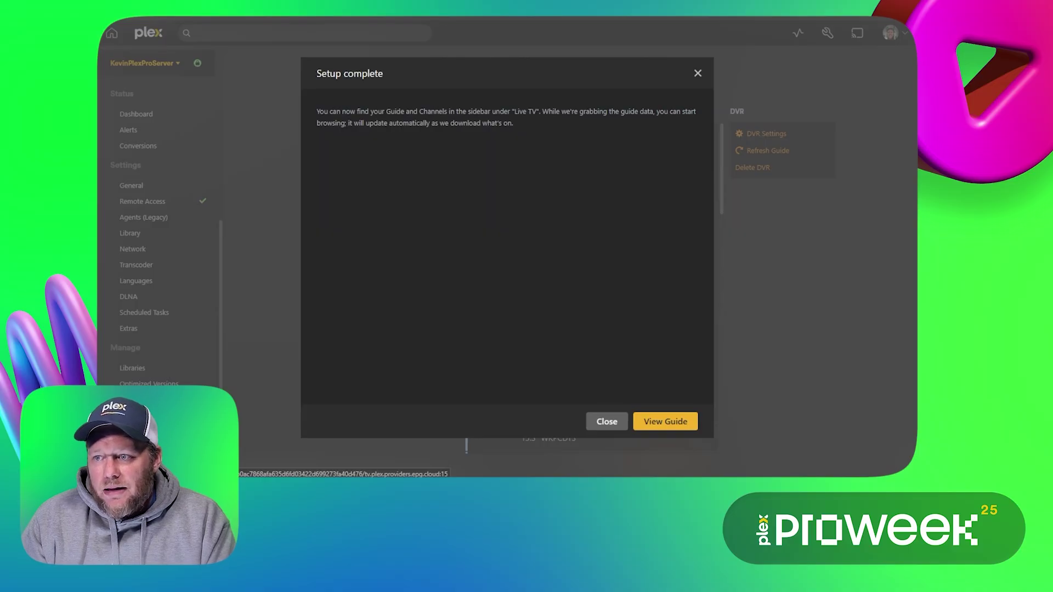
left_click(675, 423)
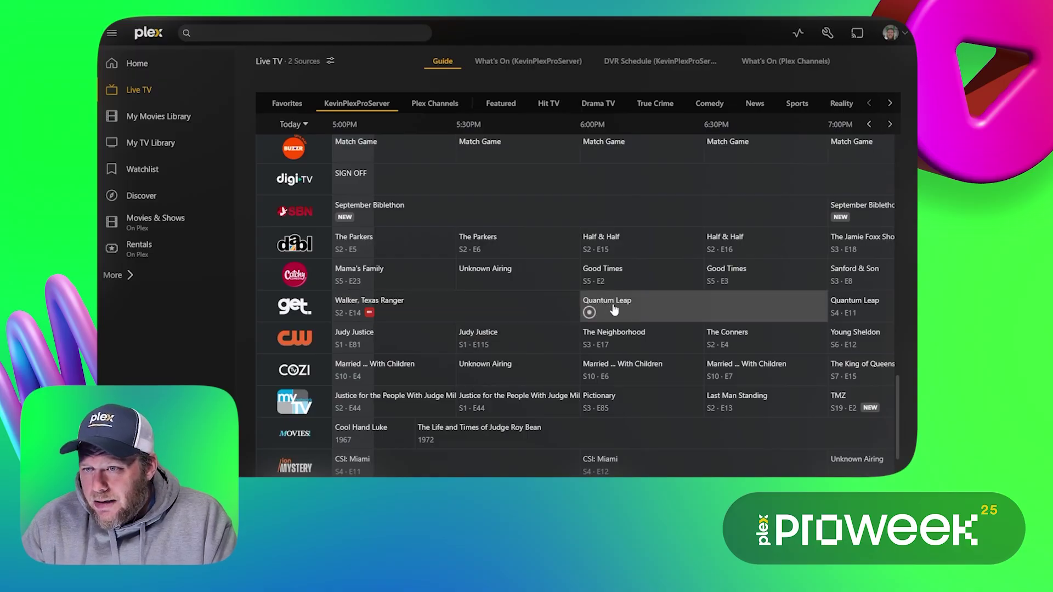
Schedule a recording of all Quantum Leap episodes, new airings only, into My TV Library, checking the advanced record options first.
left_click(590, 314)
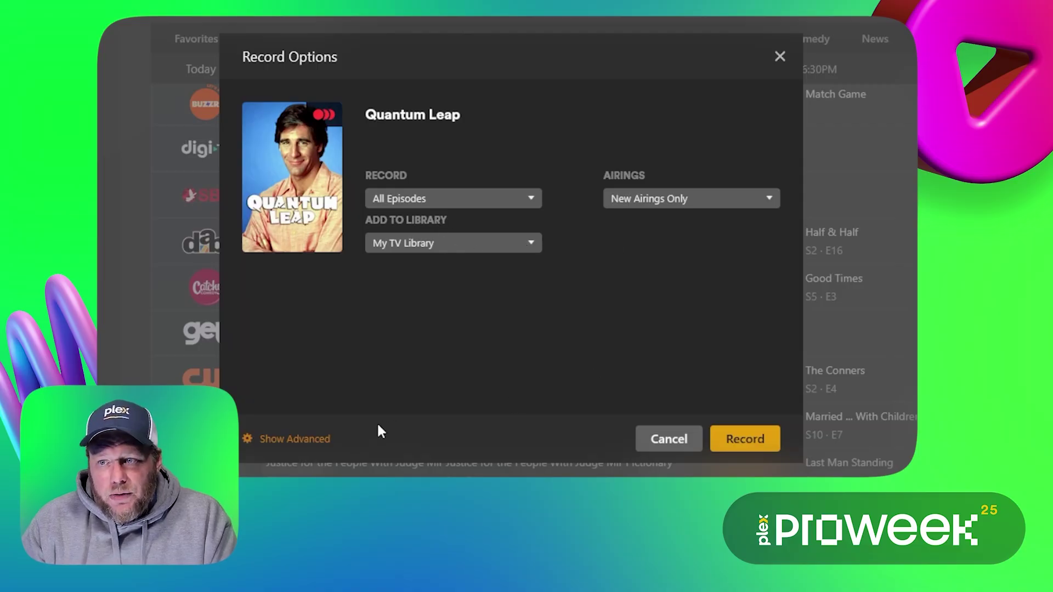
left_click(296, 440)
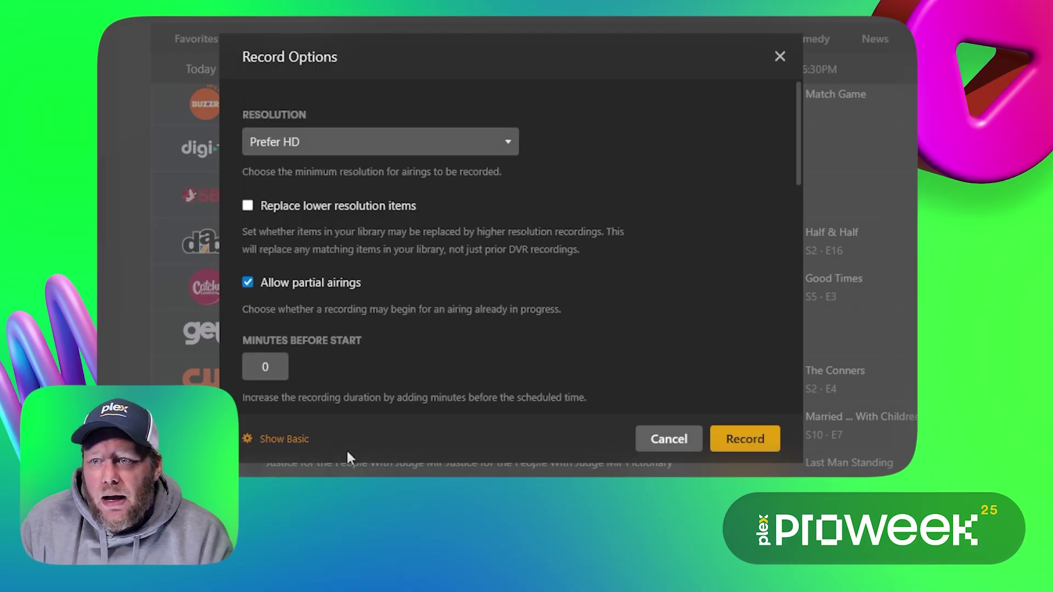
left_click(276, 440)
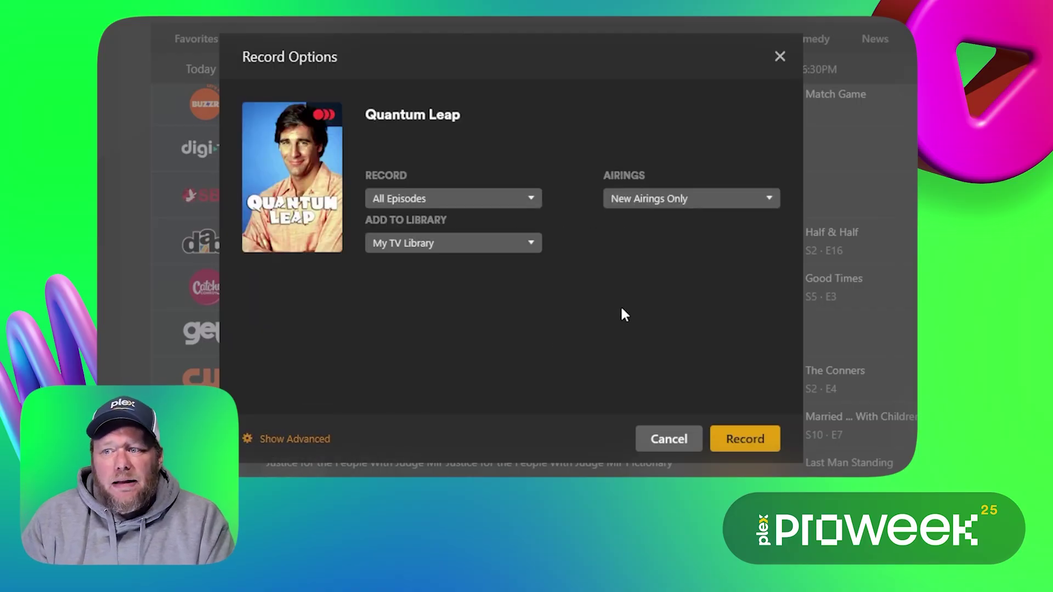
left_click(741, 440)
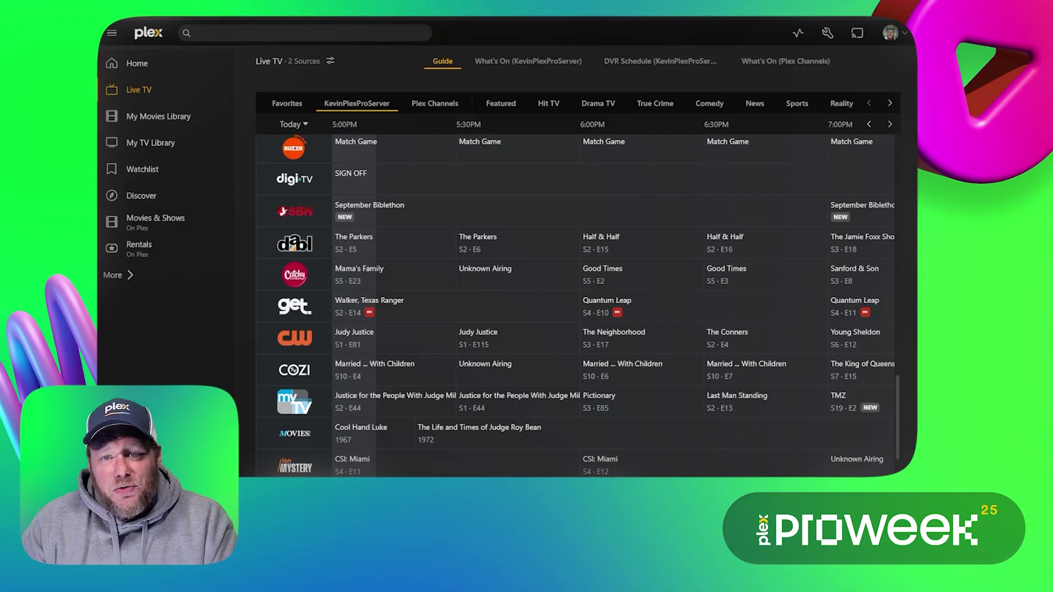
In the server's DVR schedule, give Quantum Leap the highest recording priority, ahead of Walker, Texas Ranger.
left_click(660, 61)
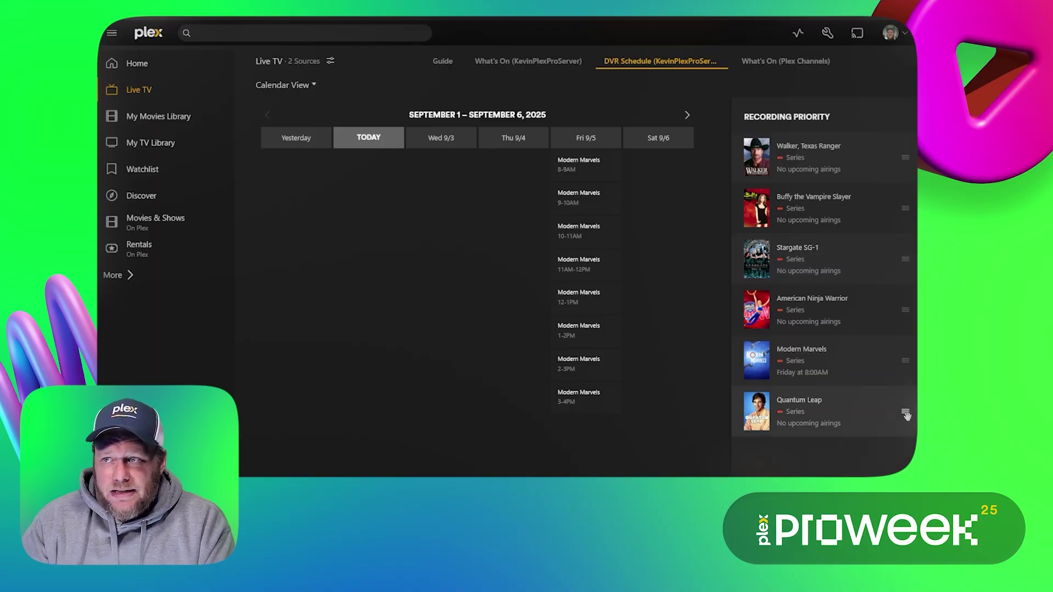
left_click_drag(905, 411, 910, 145)
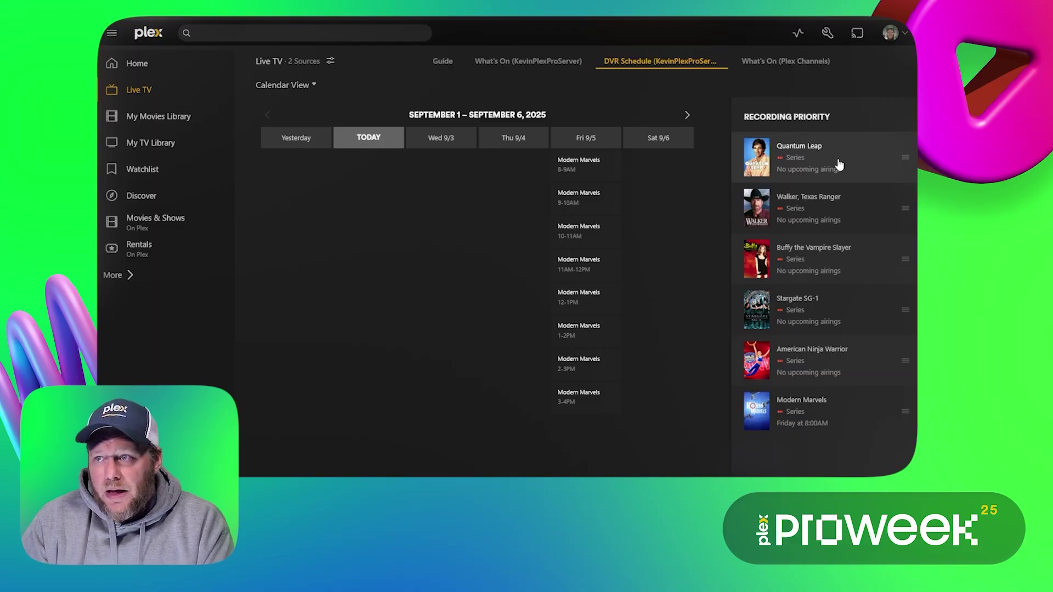
Open the server's DVR settings and review the resolution, minutes before start and after end, postprocessing script and commercial detection options.
left_click(826, 33)
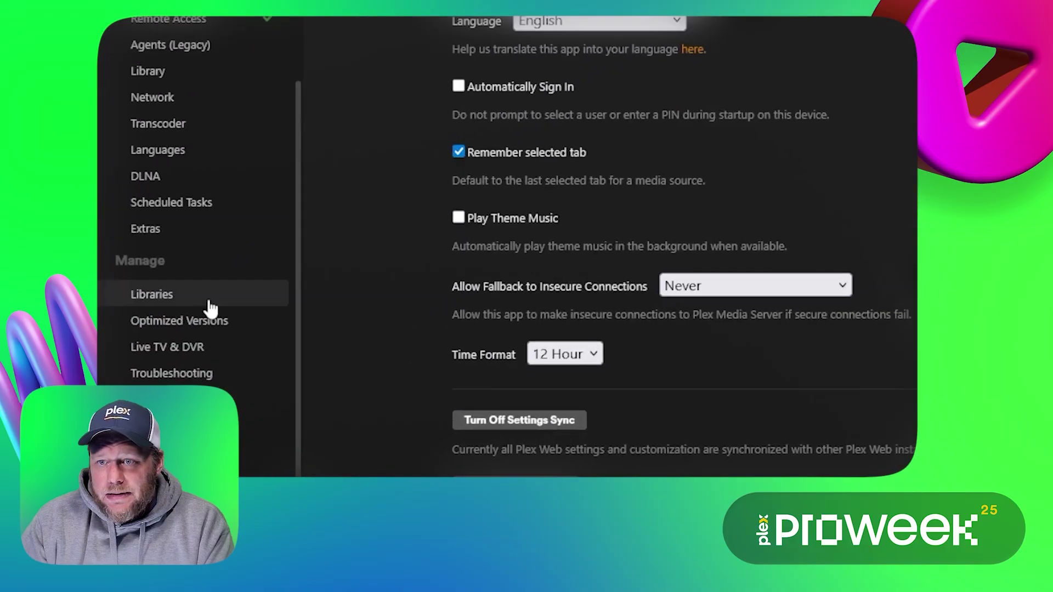
left_click(201, 302)
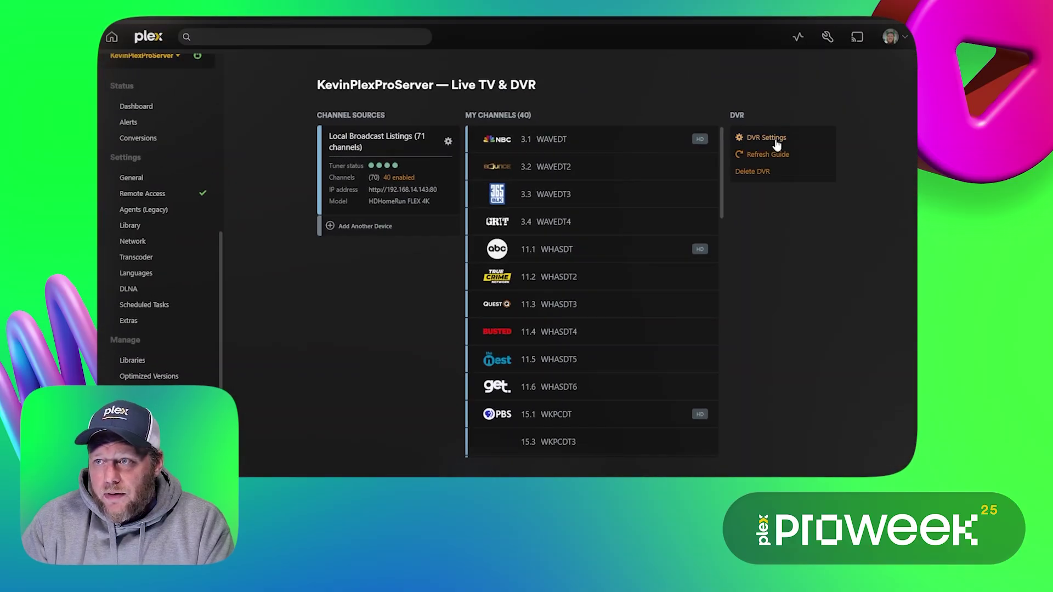
left_click(779, 137)
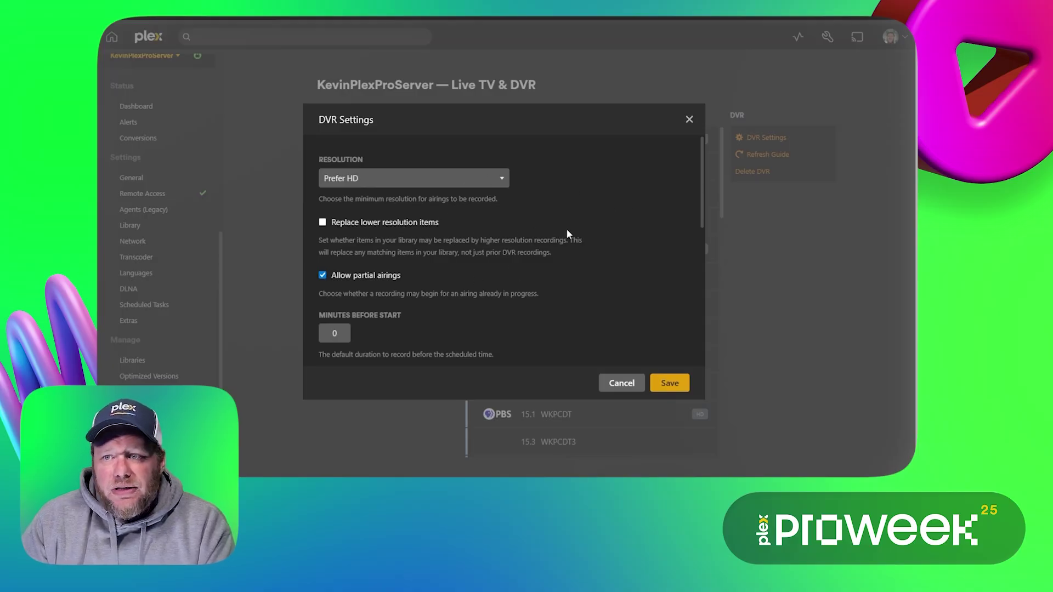
scroll(568, 230, "down", 4)
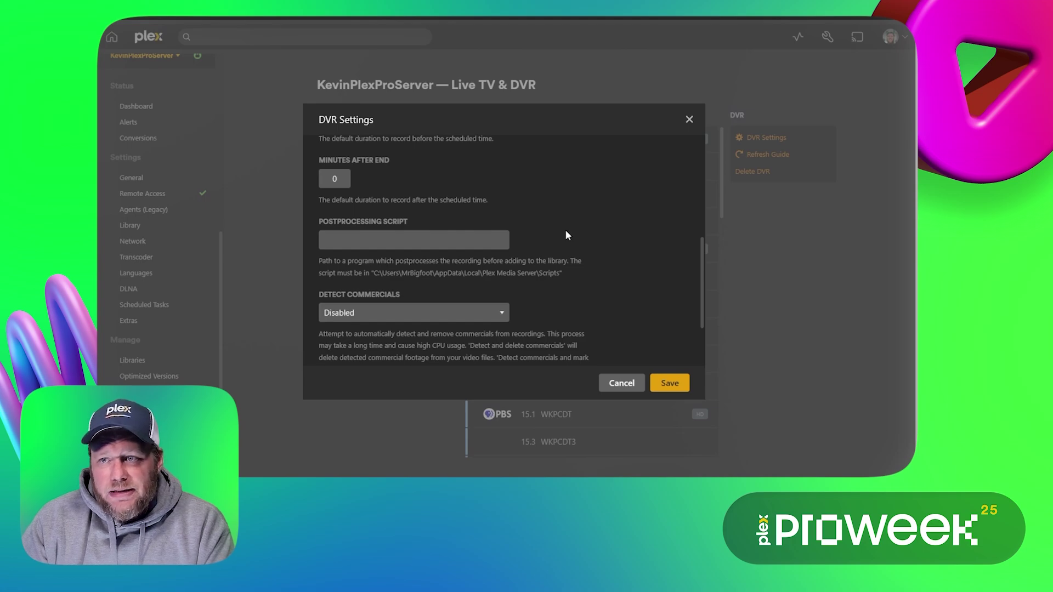
scroll(565, 230, "up", 1)
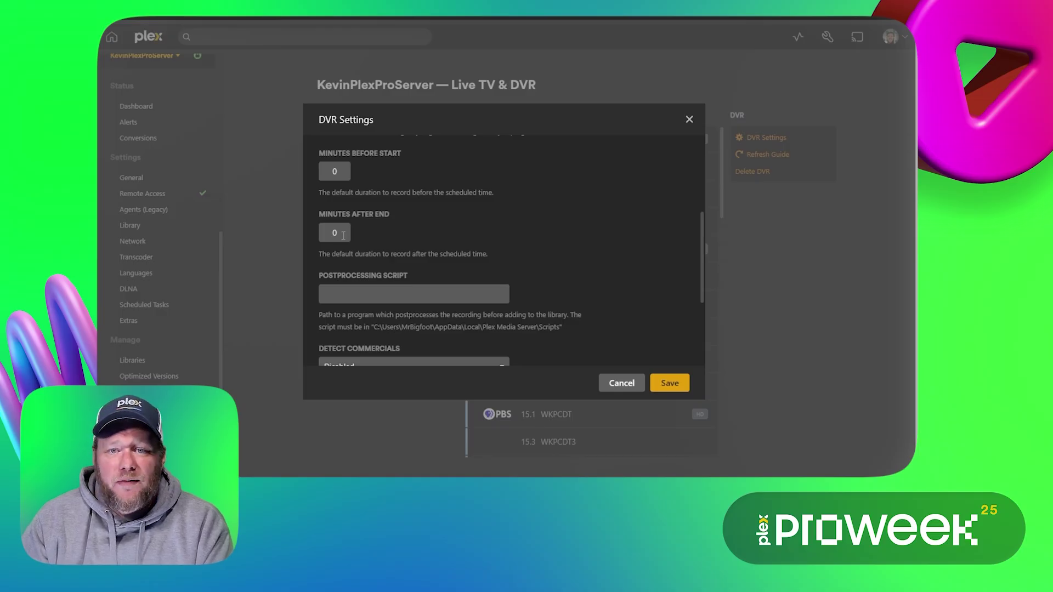
scroll(545, 238, "down", 3)
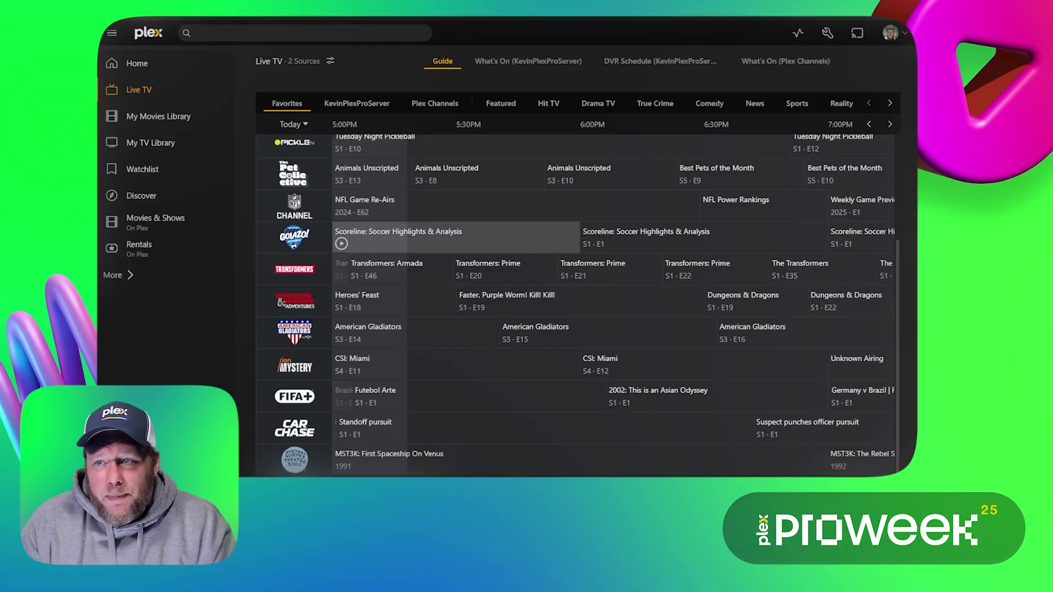
Browse the guide's Plex Channels and Drama TV listings and look through the remaining genre categories.
left_click(435, 103)
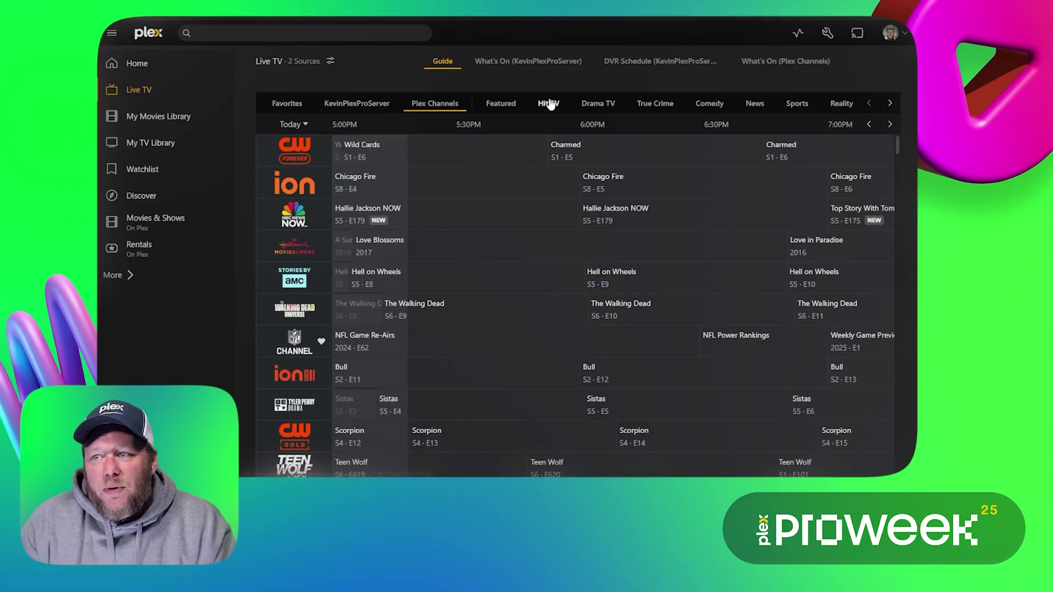
left_click(596, 106)
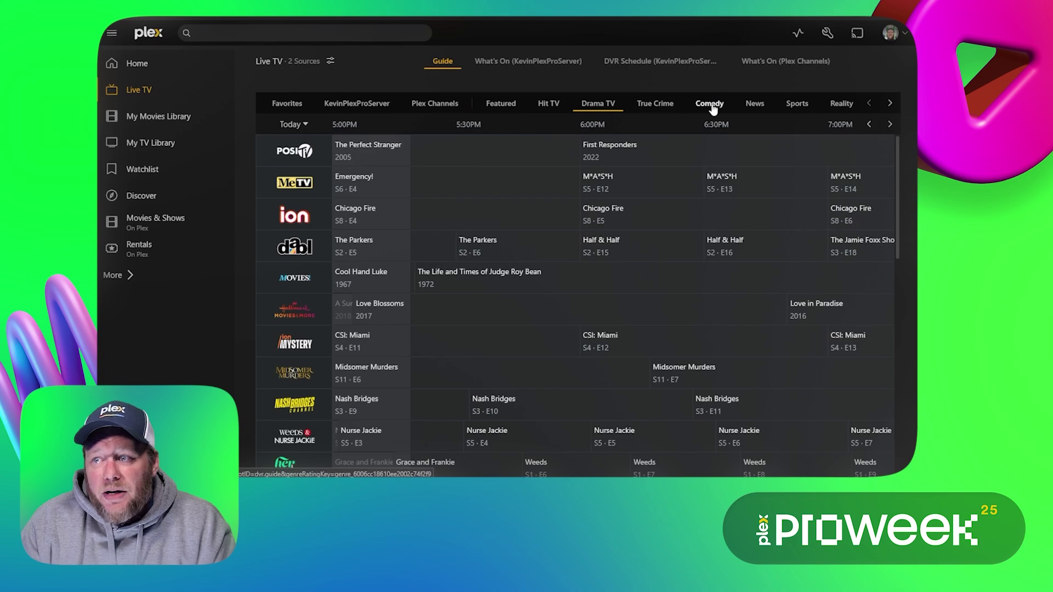
left_click(891, 104)
left_click(891, 104)
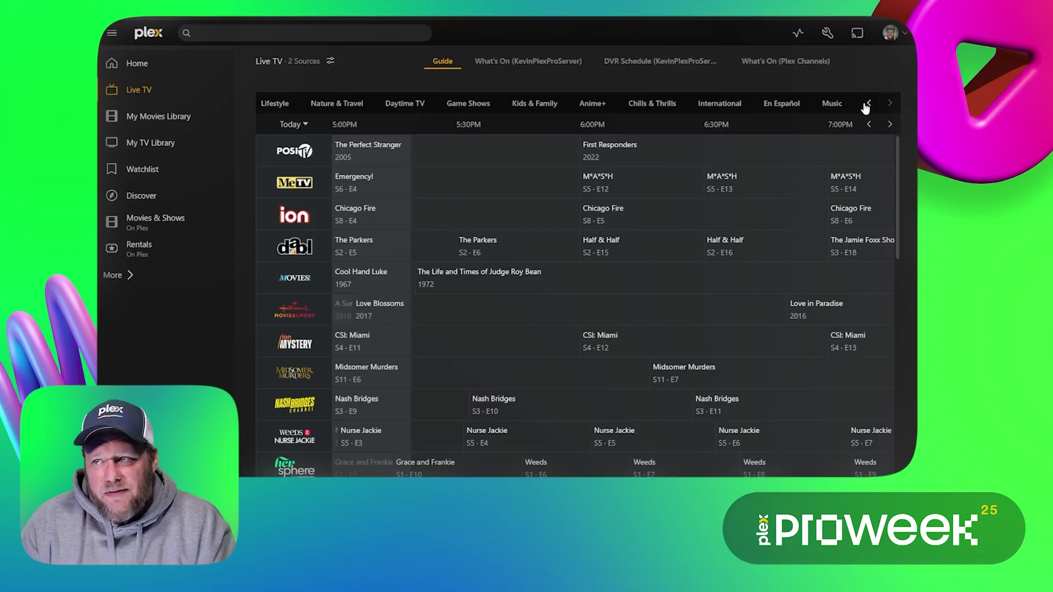
left_click(869, 104)
left_click(868, 105)
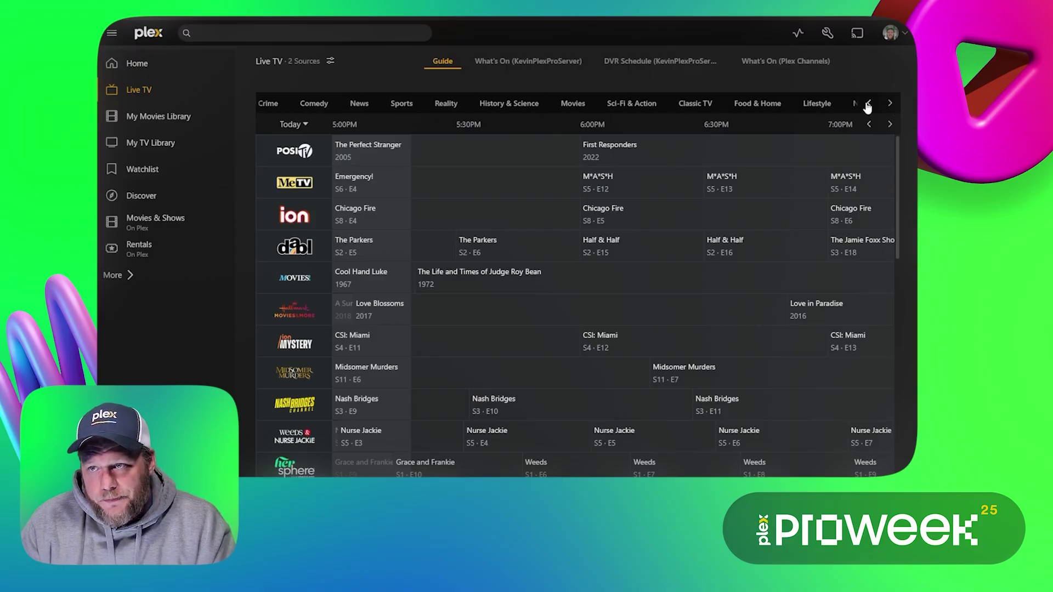
Mark the Stargate channel in the Sci-Fi & Action category as a favorite and check for it in the Favorites guide.
left_click(625, 105)
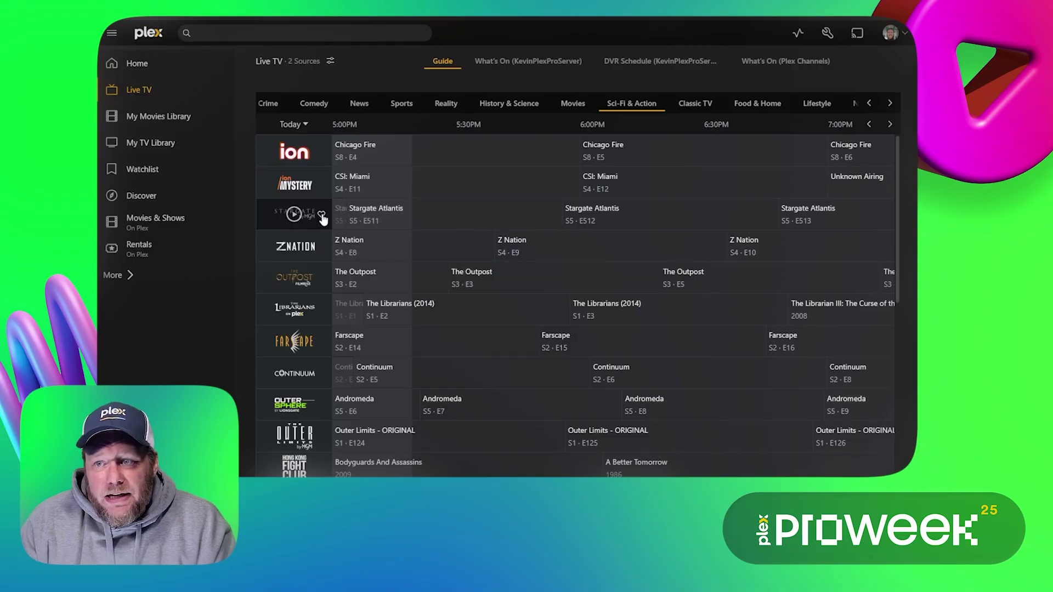
left_click(322, 216)
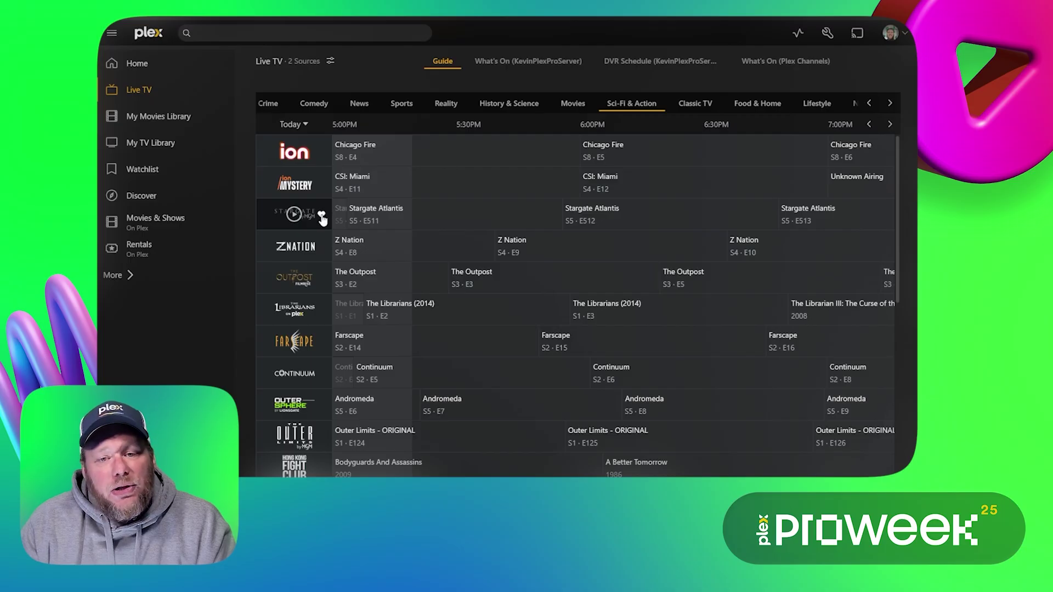
left_click(871, 104)
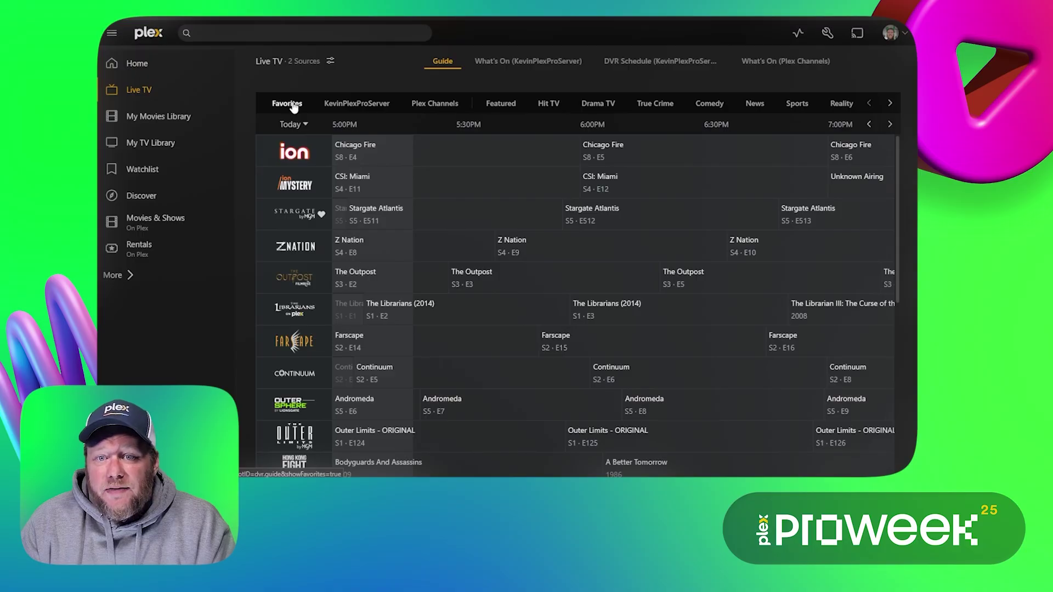
left_click(293, 105)
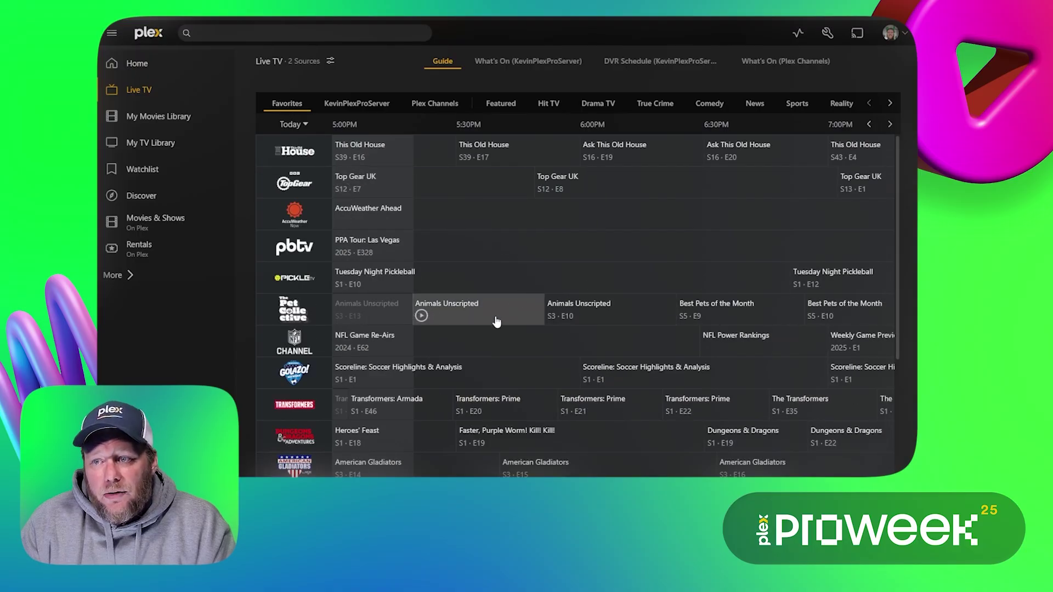
scroll(496, 322, "down", 3)
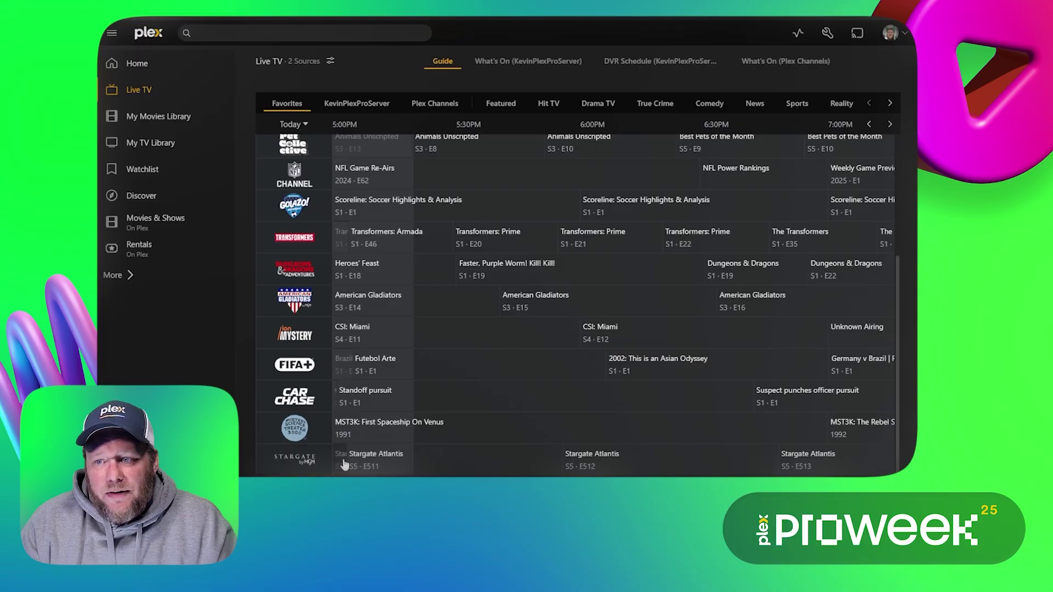
mouse_move(331, 467)
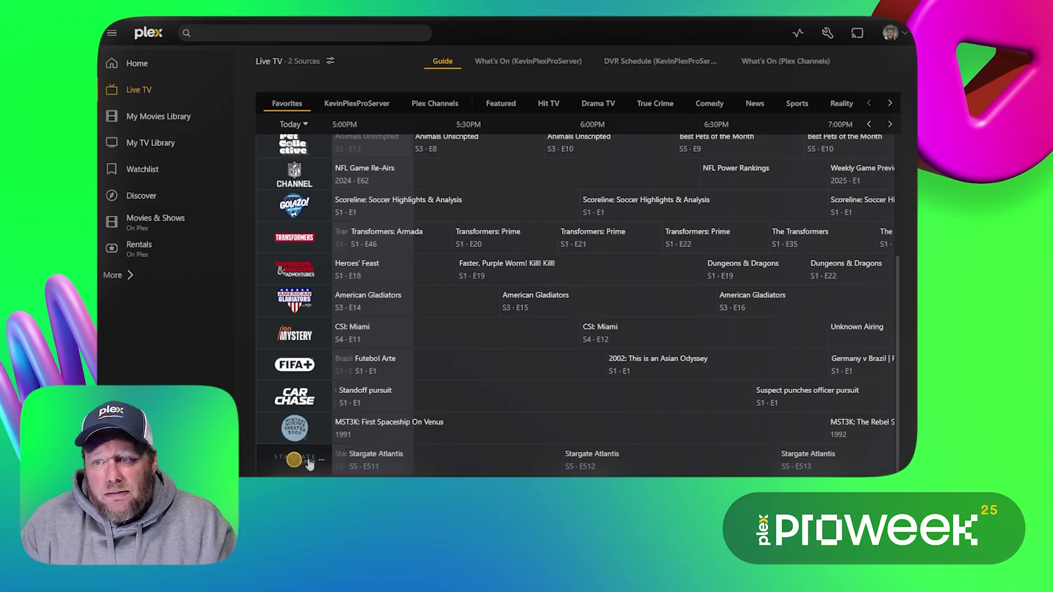
Mark the ABC channel 11.1 in the server's antenna lineup as a favorite and check for it in the Favorites guide.
left_click(359, 104)
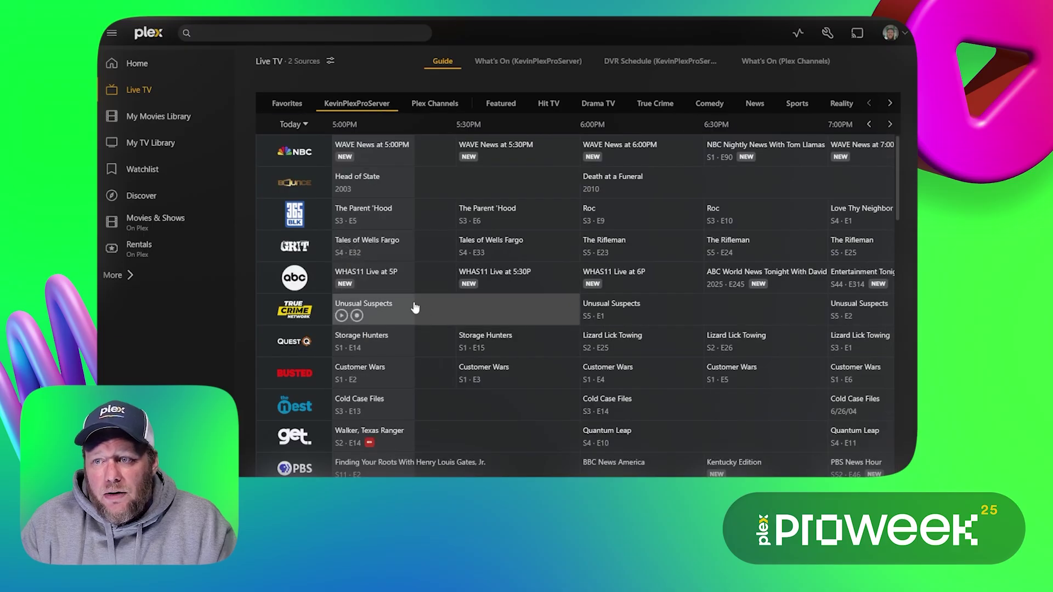
mouse_move(323, 282)
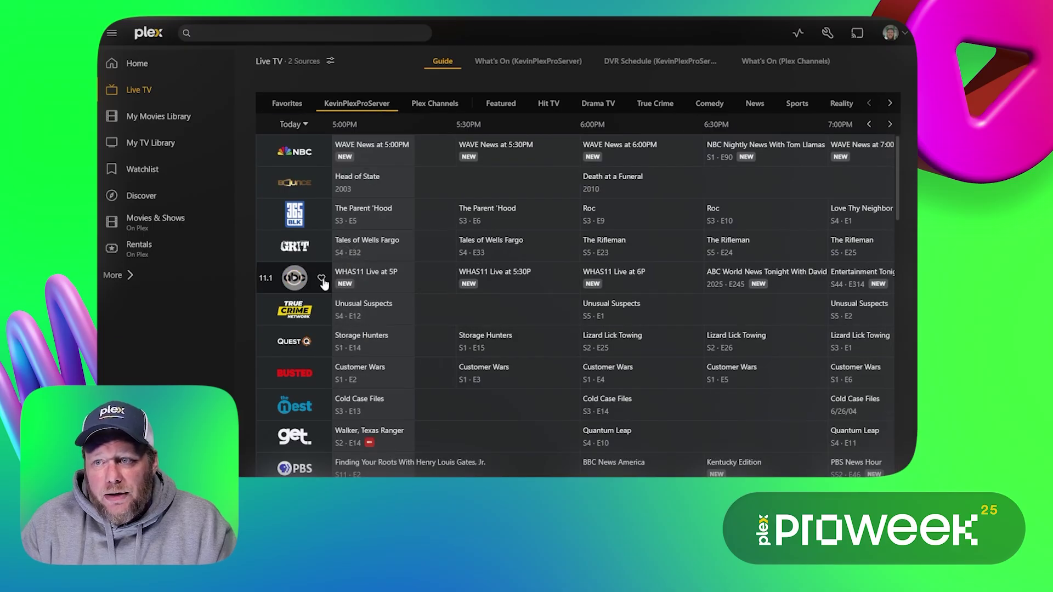
left_click(280, 104)
scroll(421, 369, "down", 4)
mouse_move(317, 470)
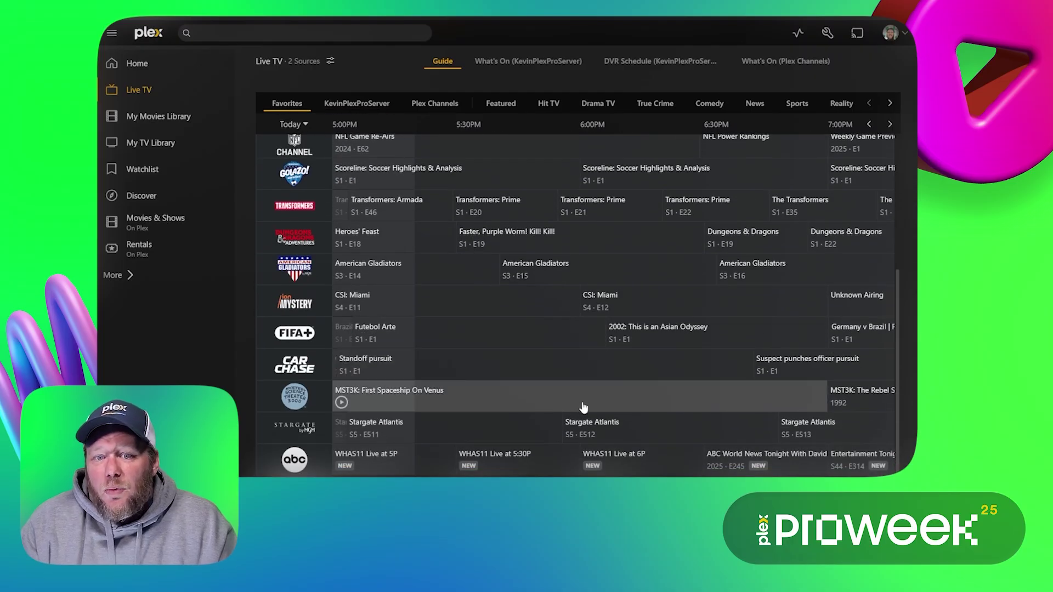